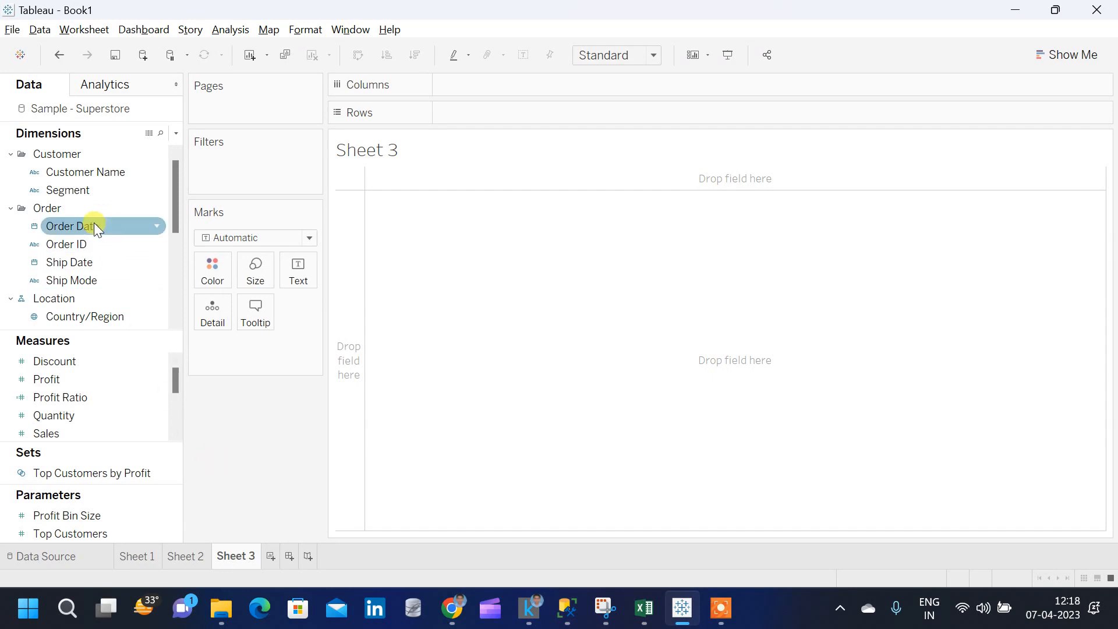
# Step: Place Order Date on Columns and set it to the discrete Week Number date part
pyautogui.moveTo(93, 222); pyautogui.dragTo(520, 86)
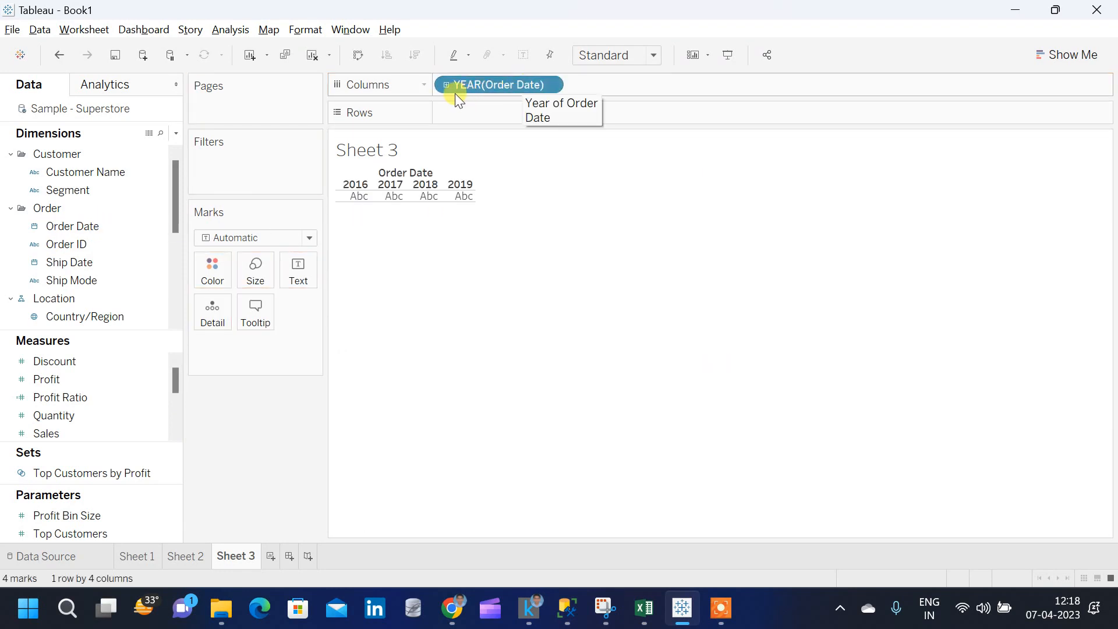
pyautogui.click(550, 85)
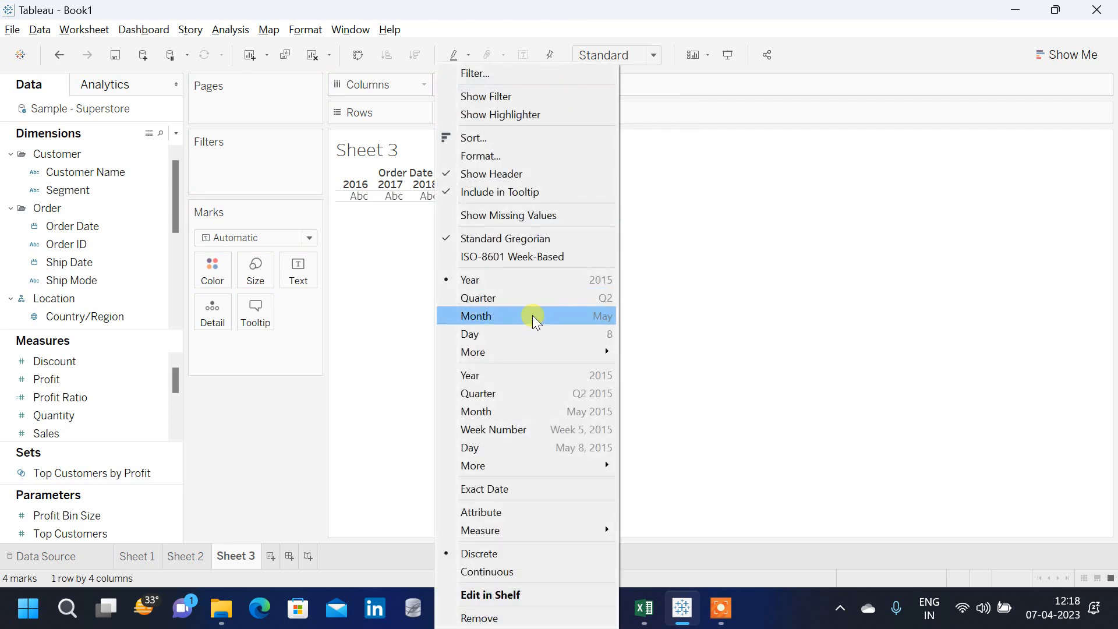
pyautogui.moveTo(519, 352)
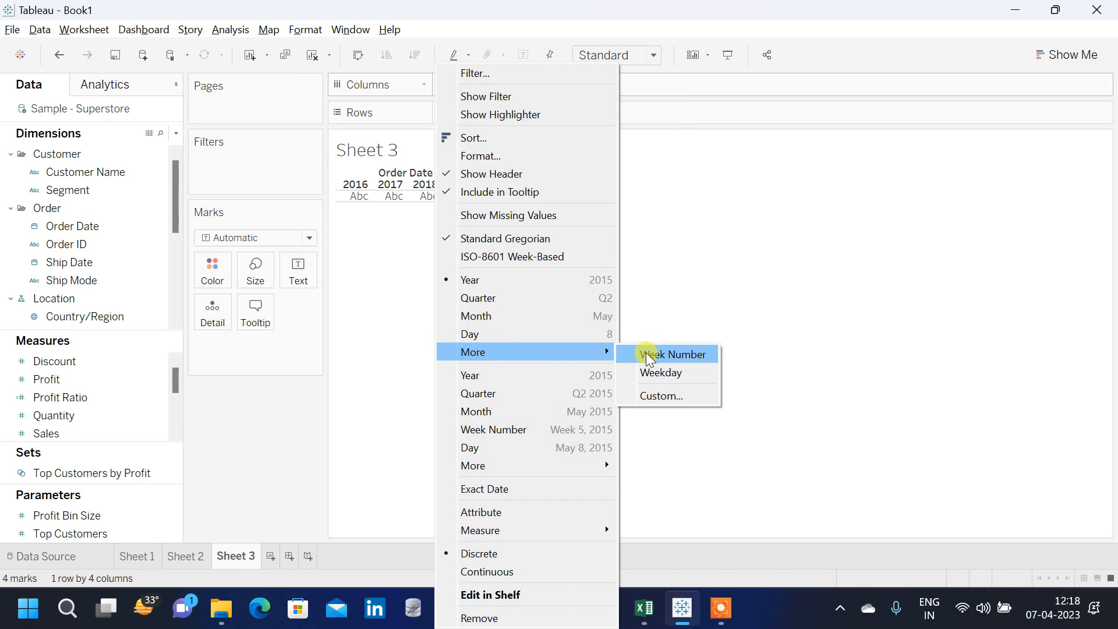
pyautogui.click(648, 356)
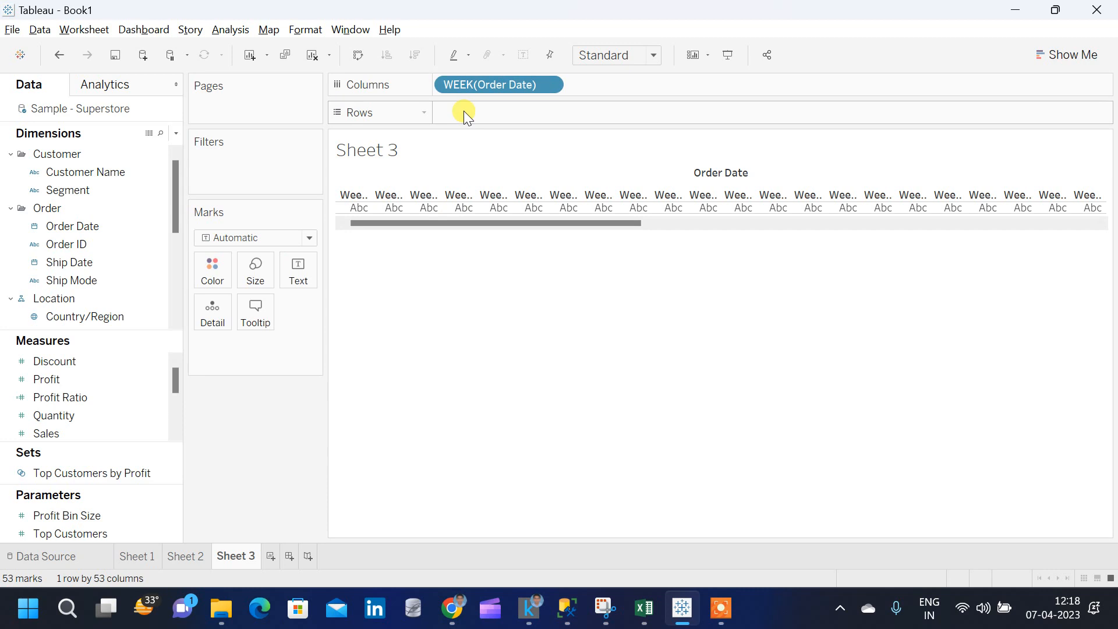
# Step: Filter the sheet on the years of Order Date, keeping only 2016
pyautogui.click(72, 230)
pyautogui.moveTo(72, 230); pyautogui.dragTo(246, 167)
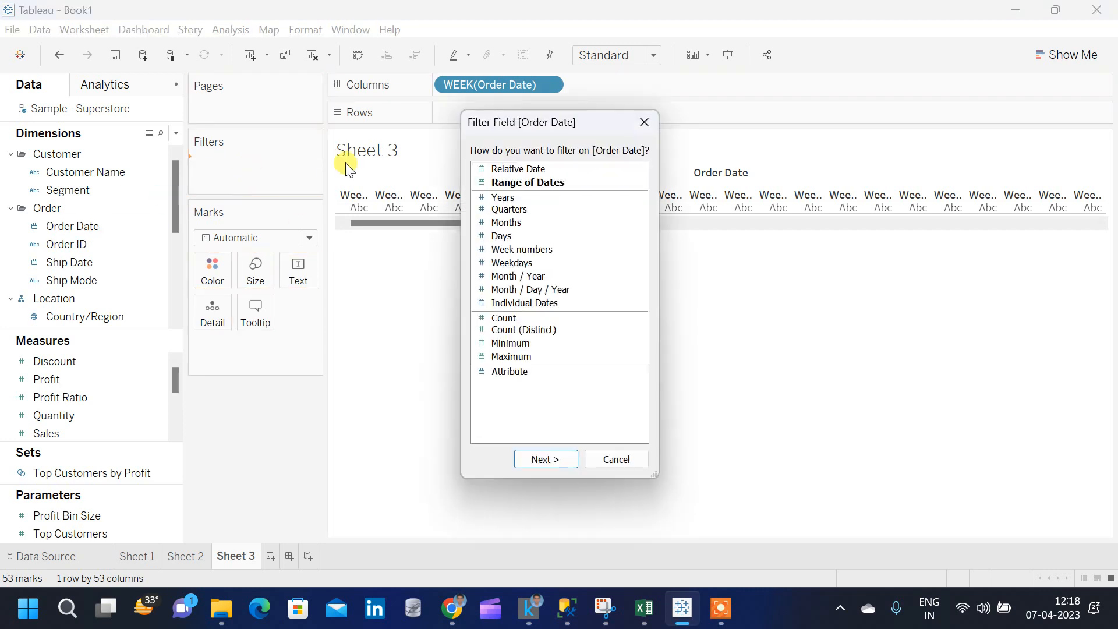
pyautogui.click(503, 197)
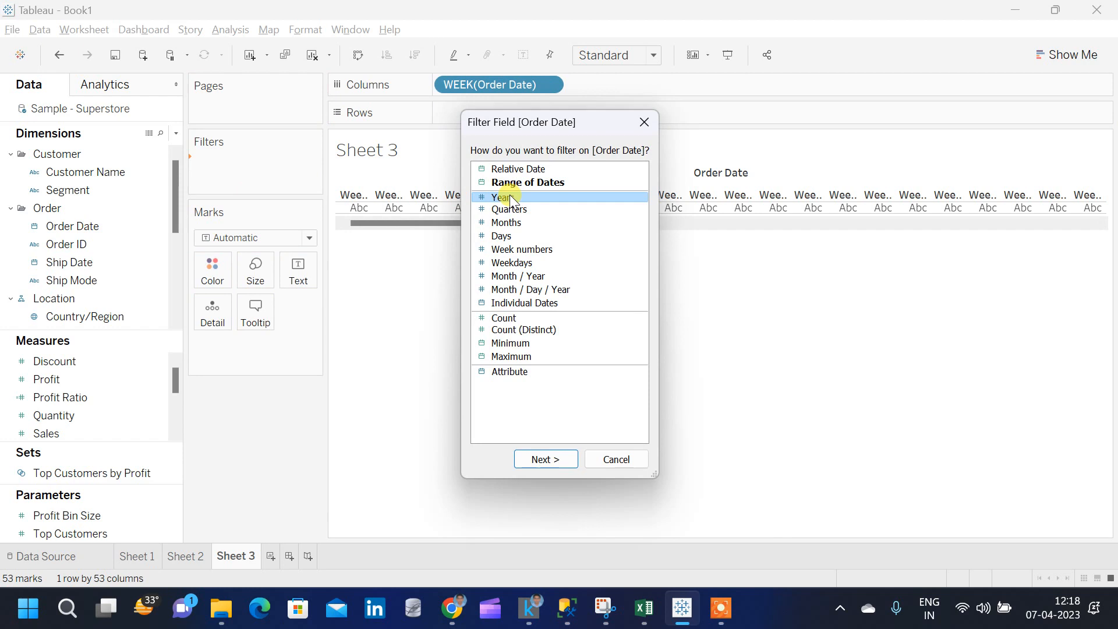
pyautogui.click(576, 462)
pyautogui.click(420, 168)
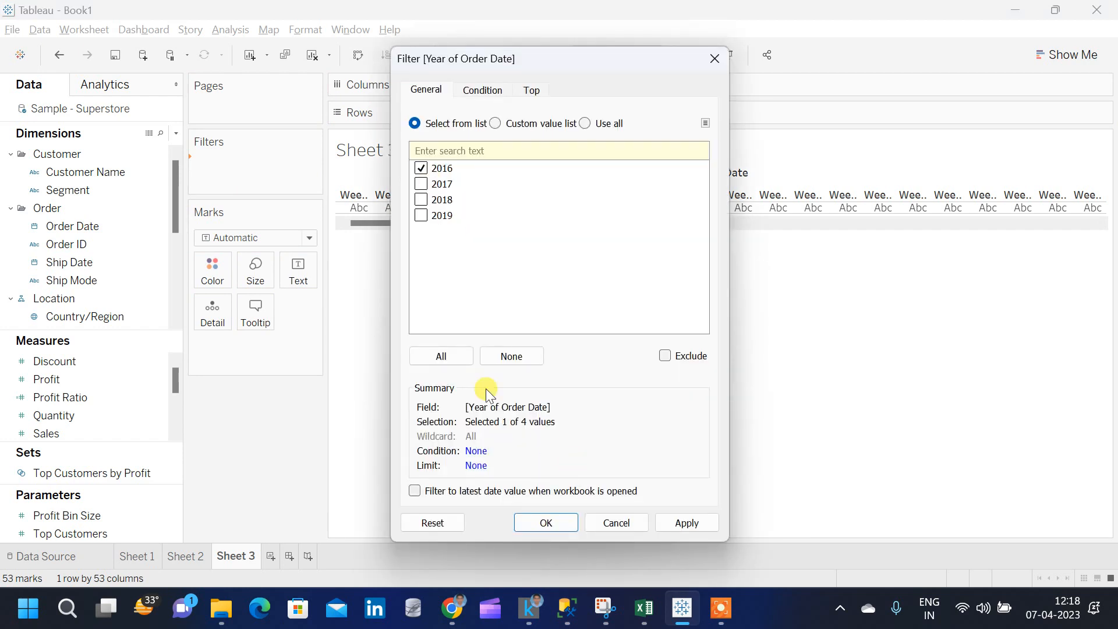
pyautogui.click(542, 520)
# Step: Add a second Order Date filter by months, keeping only January
pyautogui.moveTo(93, 231); pyautogui.dragTo(253, 191)
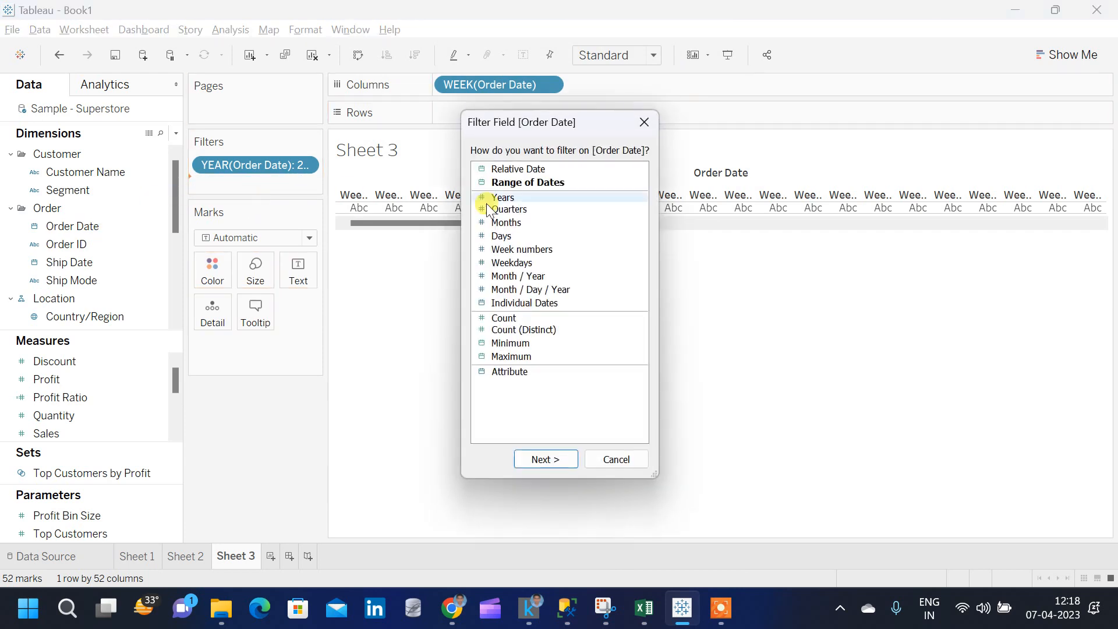
pyautogui.click(511, 225)
pyautogui.click(554, 458)
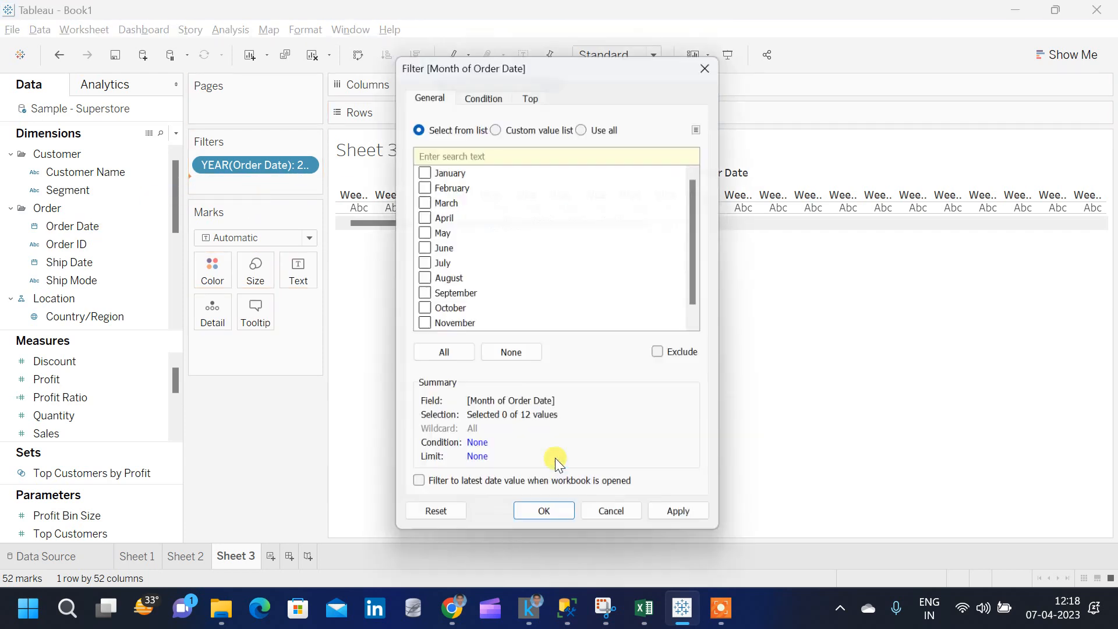
pyautogui.click(421, 168)
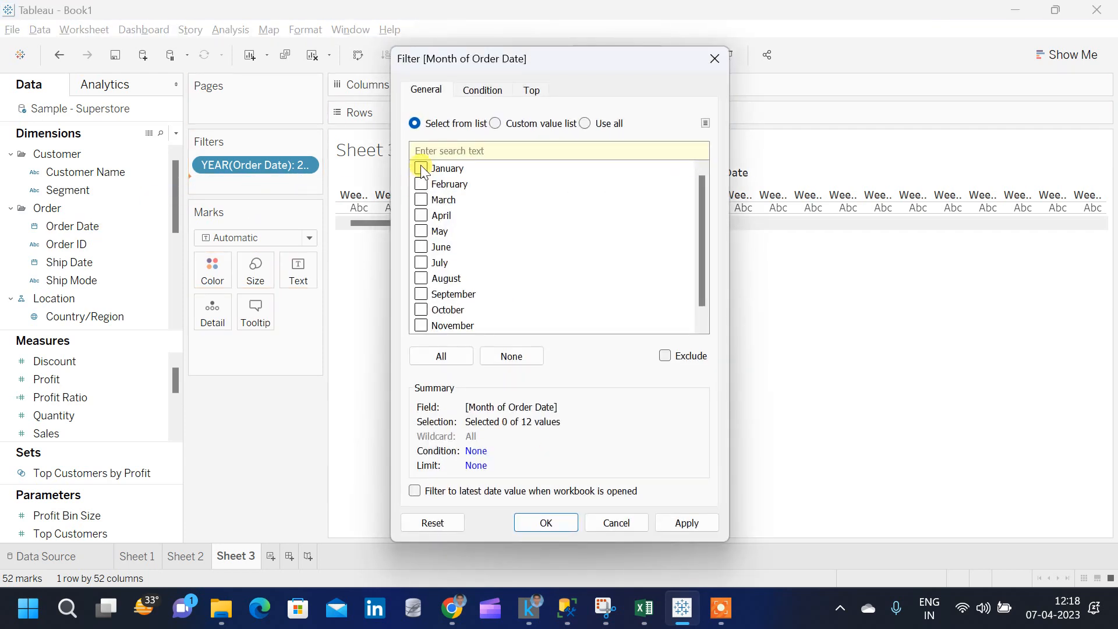
pyautogui.click(657, 524)
pyautogui.click(544, 520)
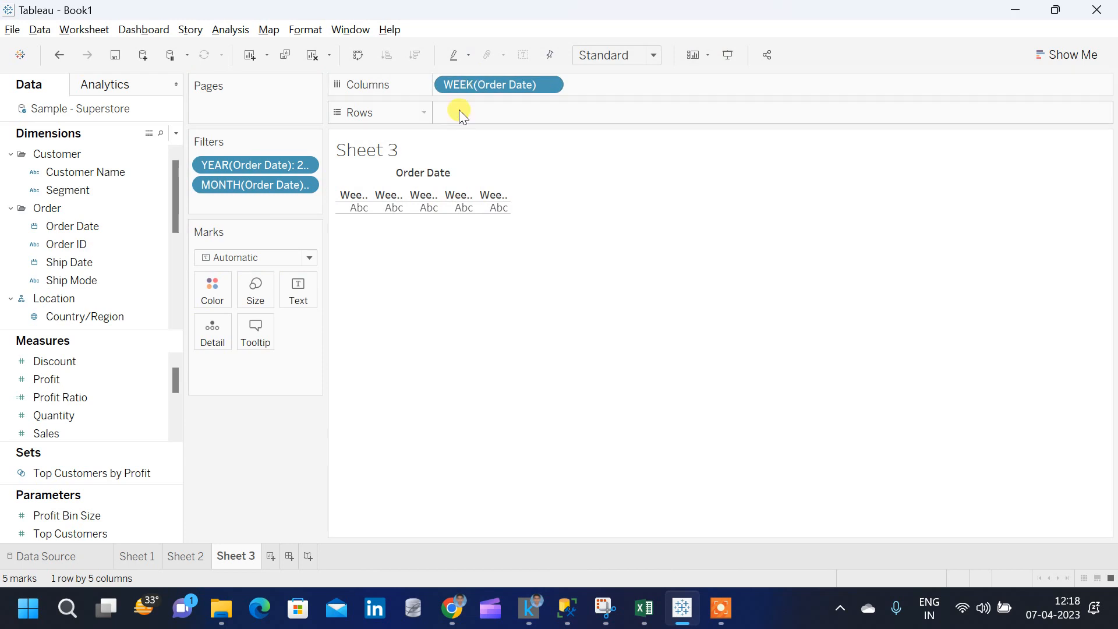
# Step: Place Order Date on Rows and set it to the Weekday date part
pyautogui.moveTo(85, 225); pyautogui.dragTo(520, 117)
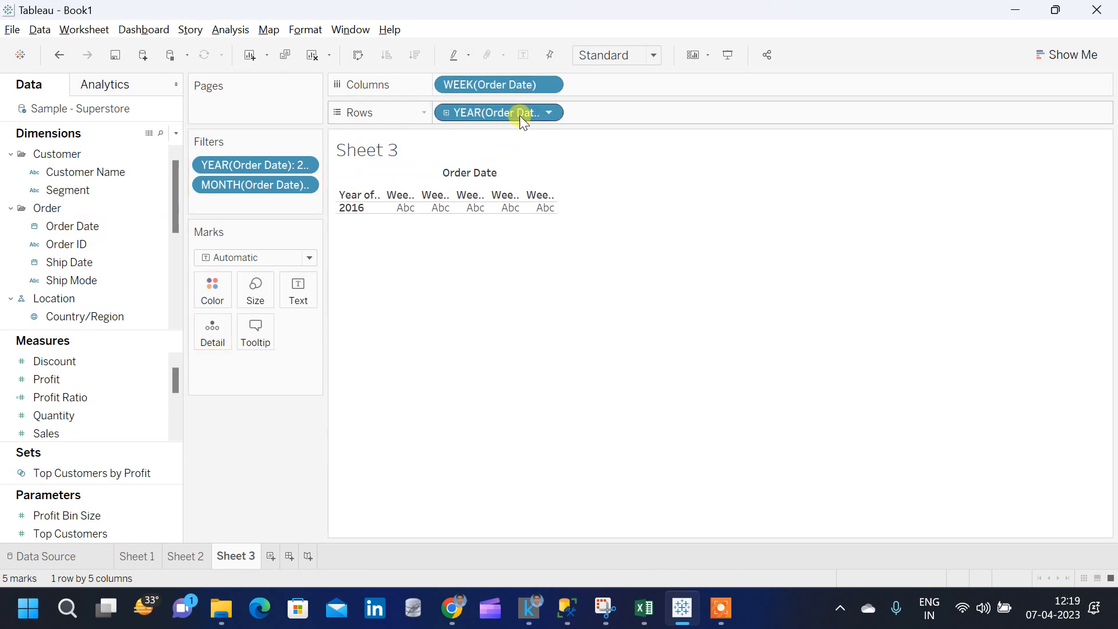
pyautogui.click(550, 113)
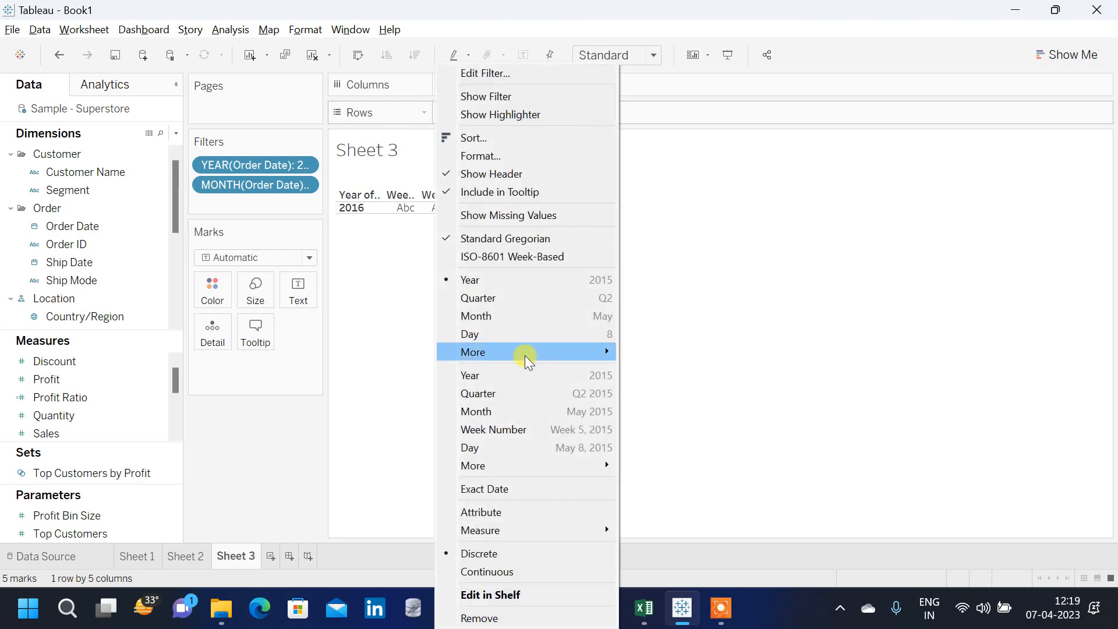
pyautogui.moveTo(527, 353)
pyautogui.click(648, 374)
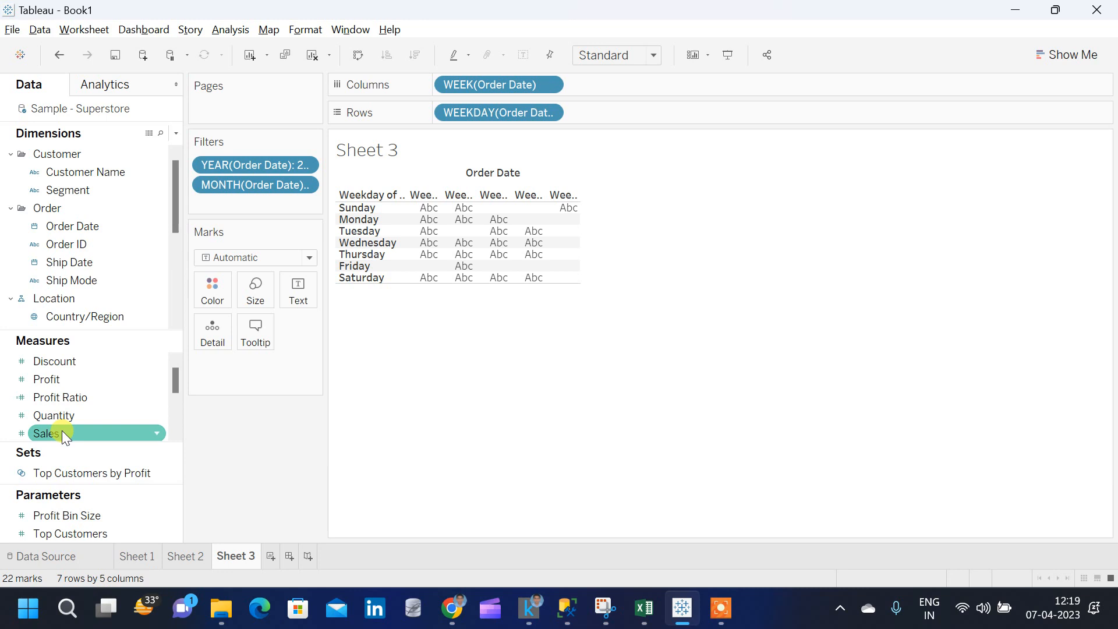
# Step: Label and color the weekday-by-week cells by Sales, using the Square mark type
pyautogui.moveTo(62, 434); pyautogui.dragTo(291, 288)
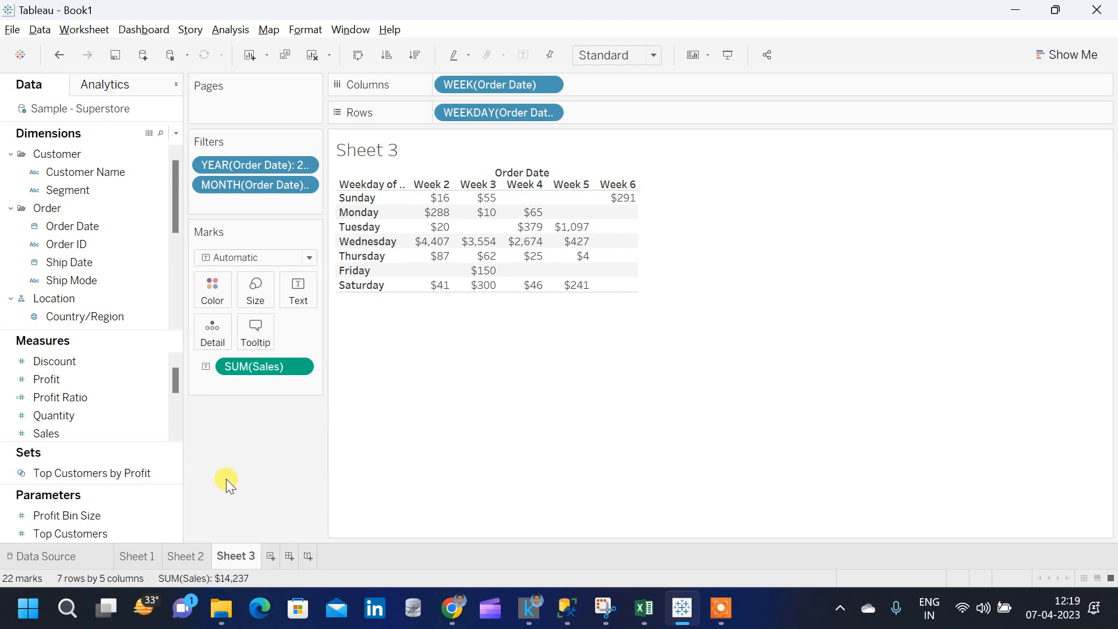
pyautogui.click(57, 434)
pyautogui.moveTo(57, 437); pyautogui.dragTo(200, 293)
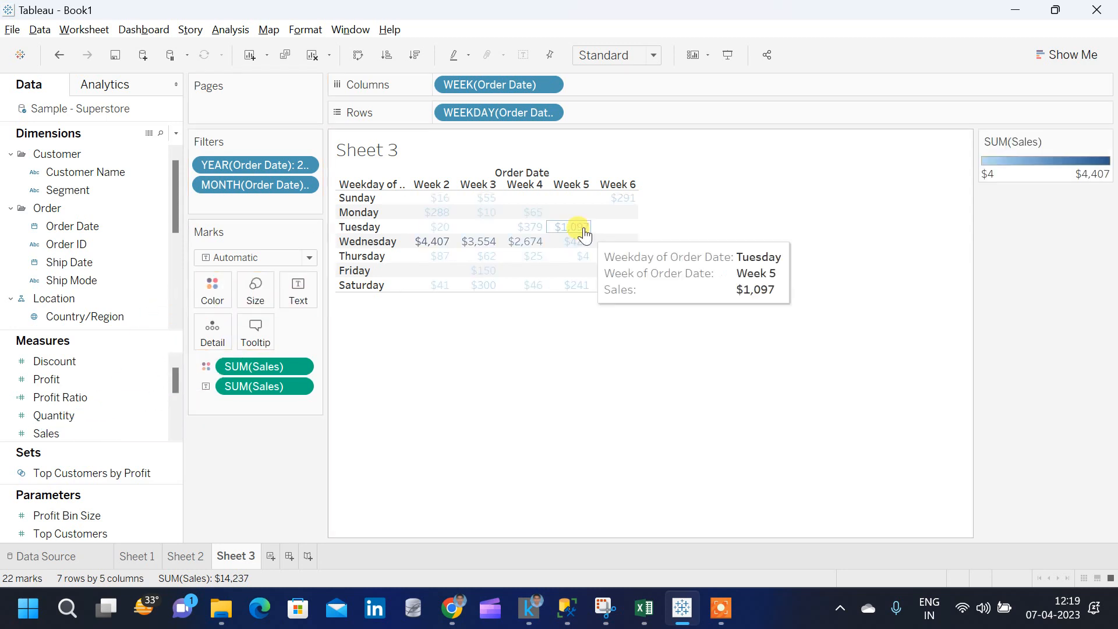
pyautogui.click(308, 257)
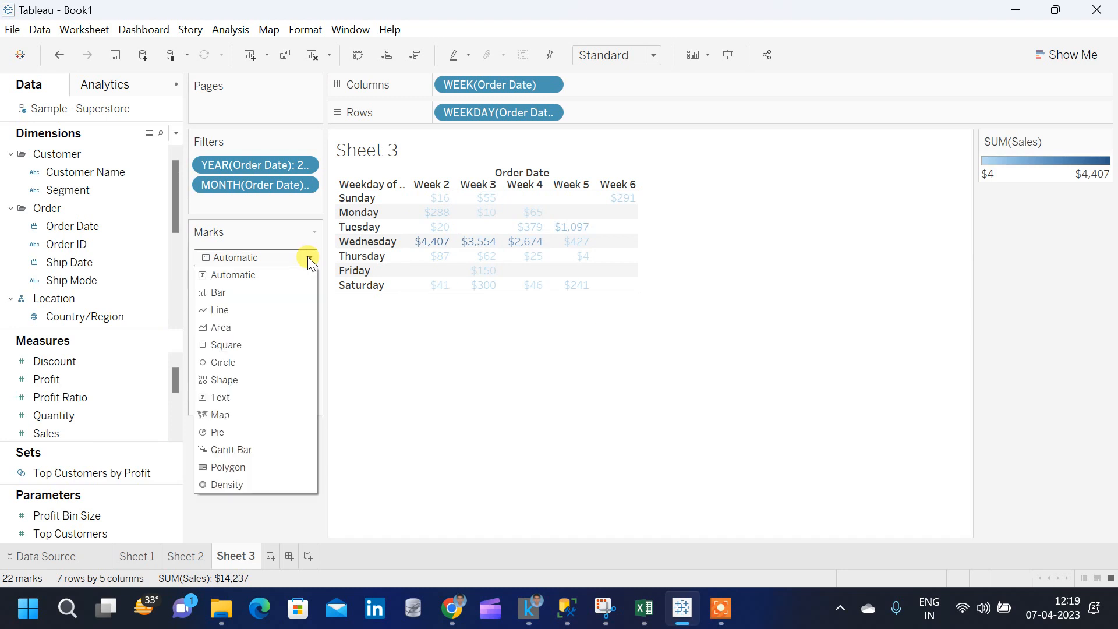
pyautogui.click(253, 345)
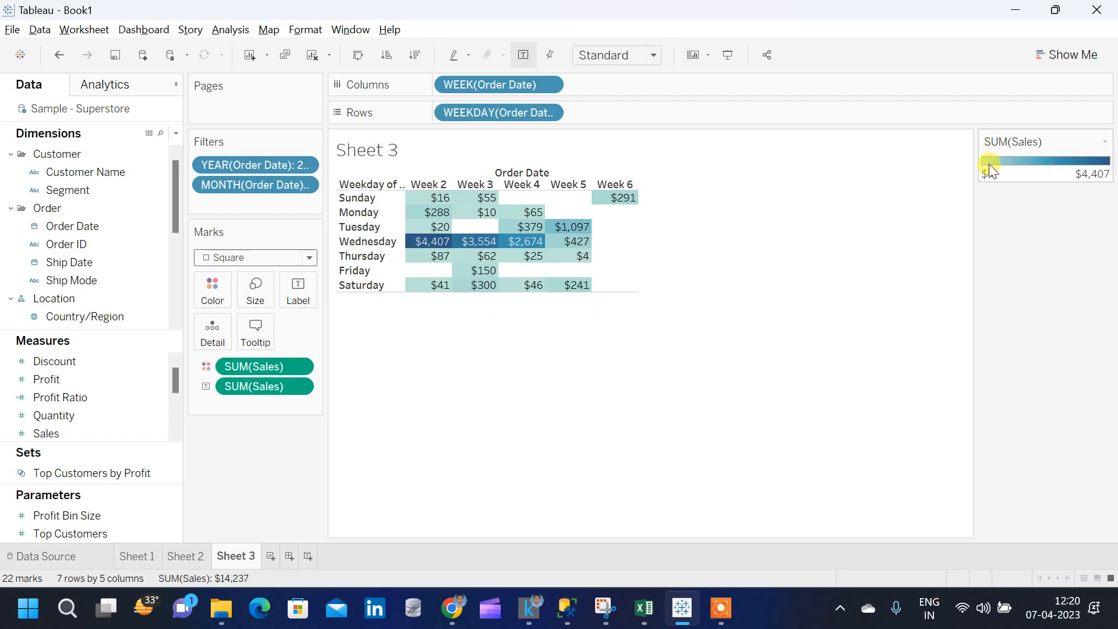
# Step: Add Order Date to the marks' tooltip
pyautogui.moveTo(582, 259)
pyautogui.moveTo(81, 227); pyautogui.dragTo(250, 334)
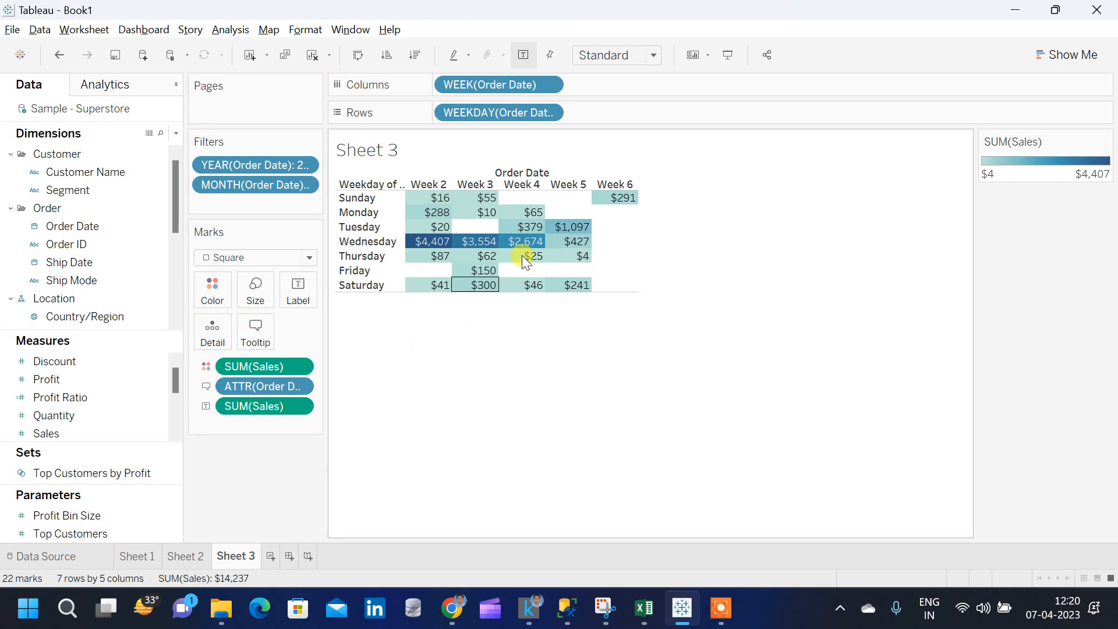
pyautogui.moveTo(533, 247)
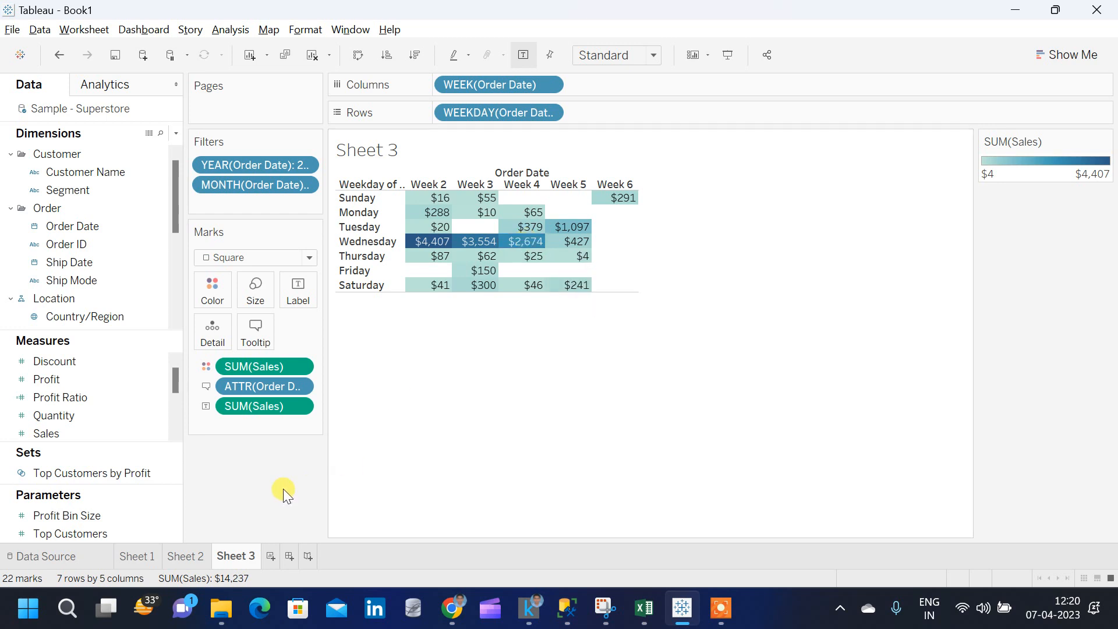
# Step: Fit the calendar grid to the Entire View
pyautogui.click(653, 54)
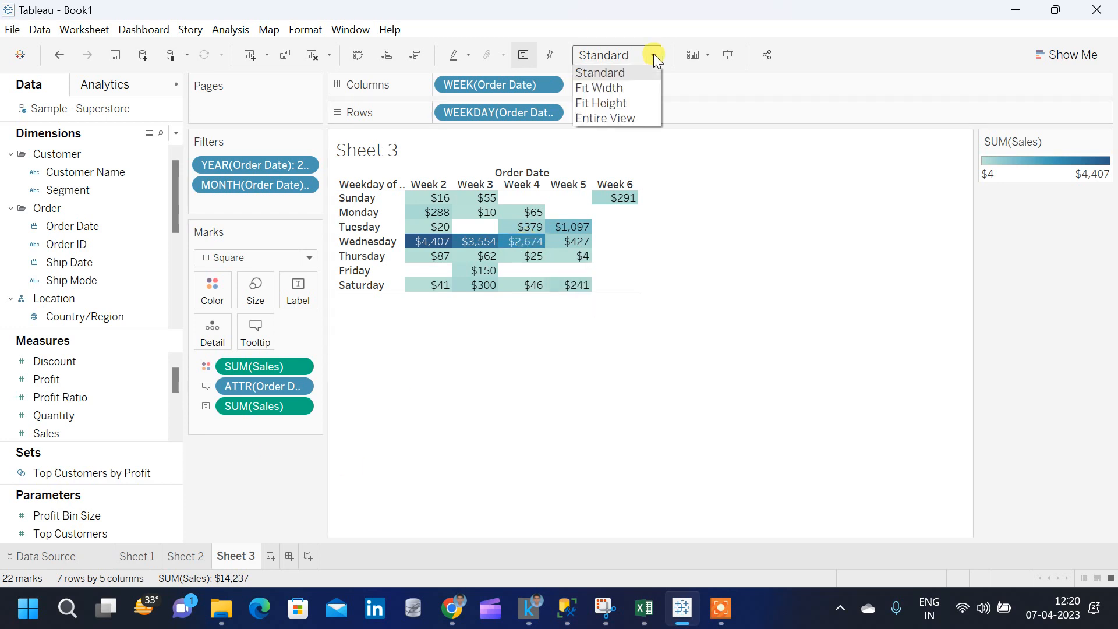
pyautogui.click(631, 120)
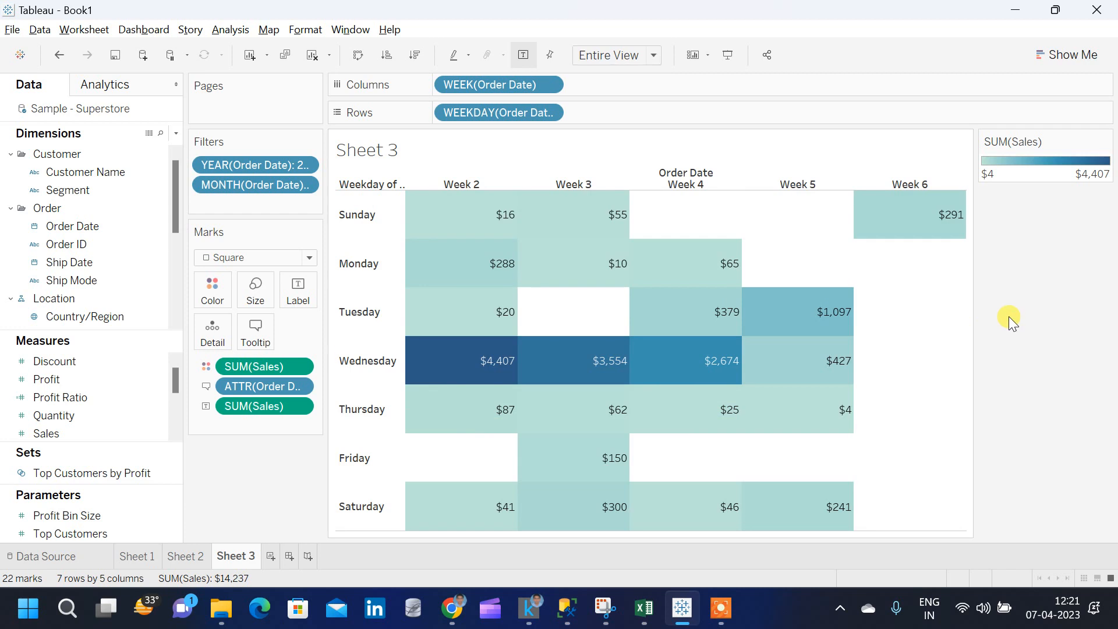
pyautogui.moveTo(474, 362)
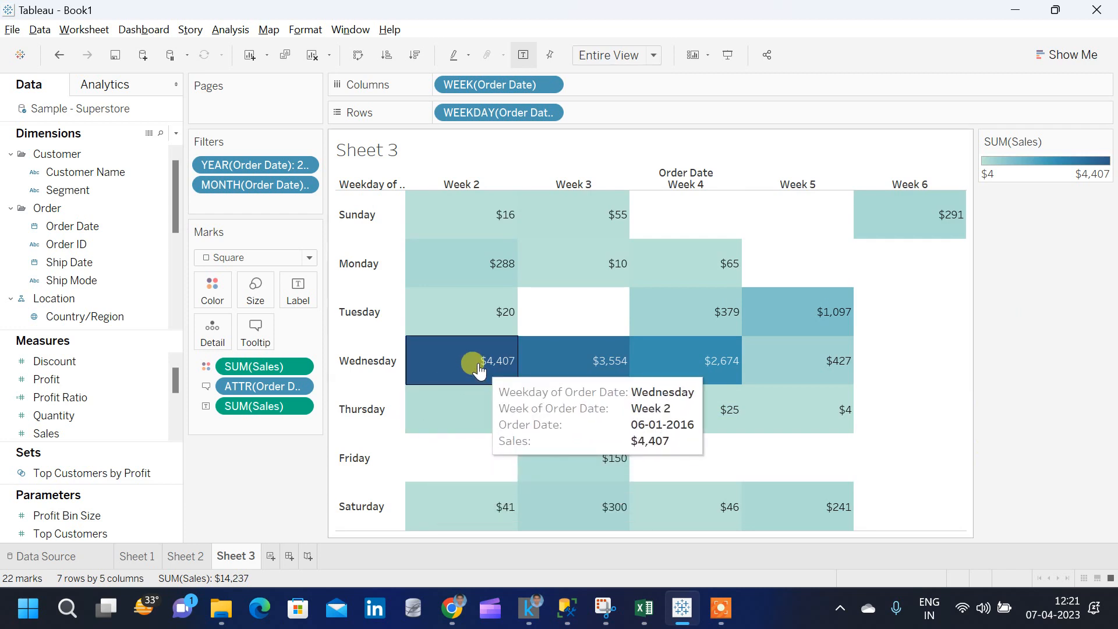
pyautogui.moveTo(433, 380)
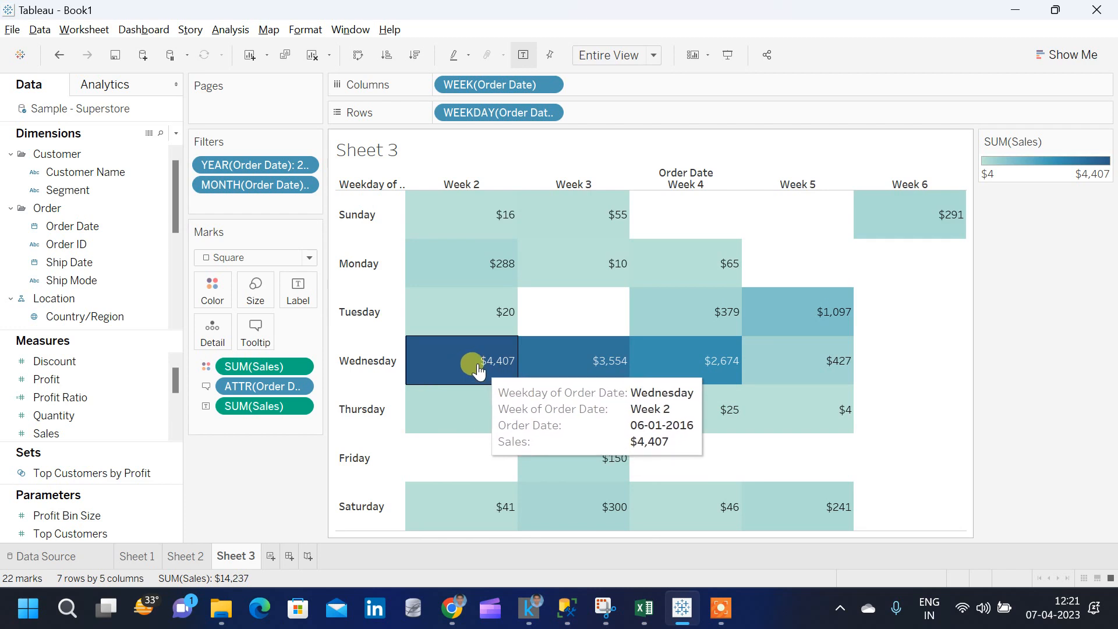
# Step: Edit the mark label text to read "Total Sales : <SUM(Sales)>" and apply it
pyautogui.click(296, 291)
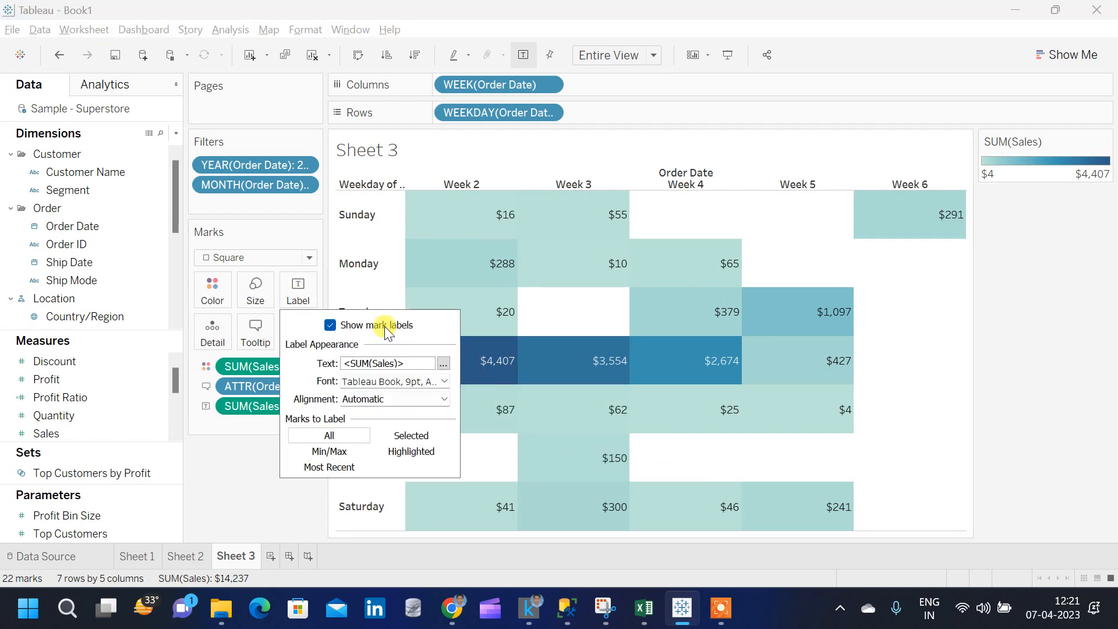
pyautogui.click(438, 365)
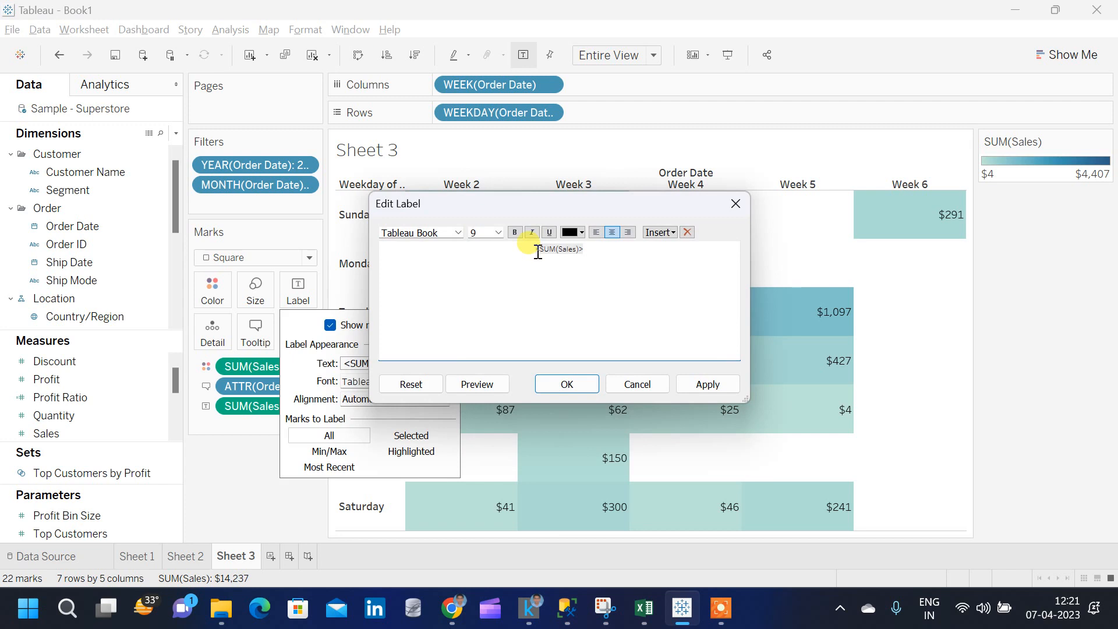
pyautogui.press('capslock')
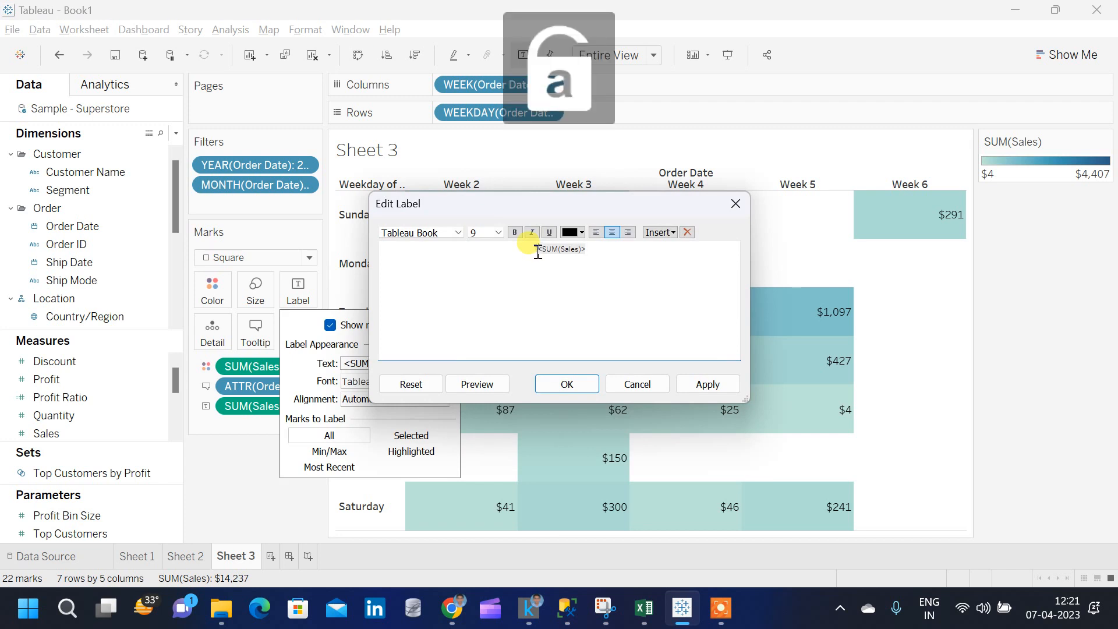
pyautogui.write('Total Sal')
pyautogui.write('es =')
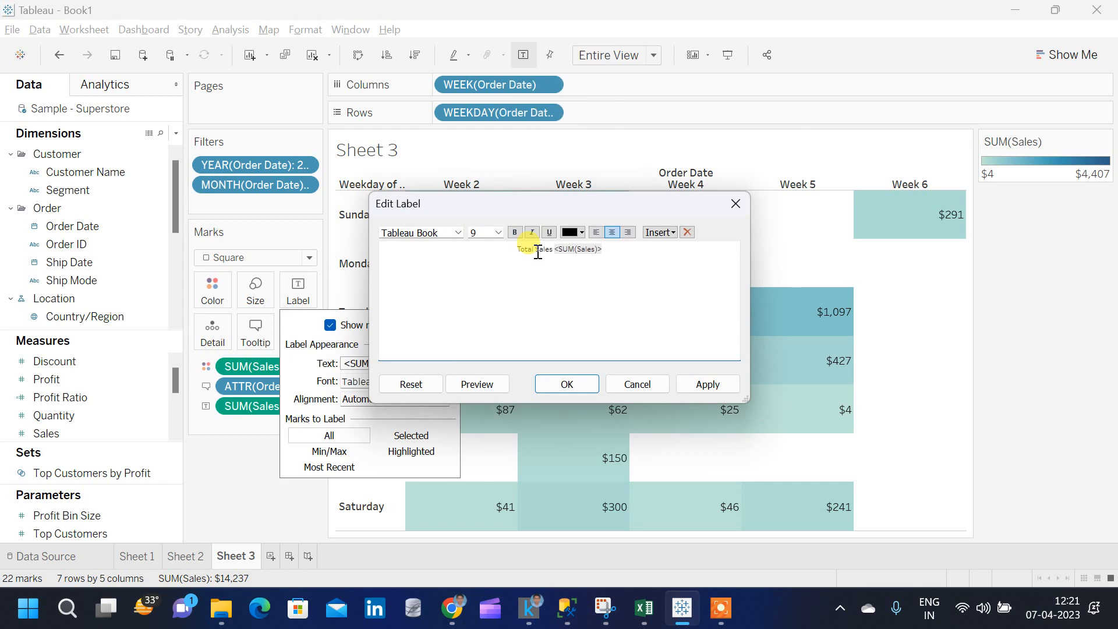
pyautogui.press('BackSpace')
pyautogui.write(':')
pyautogui.click(707, 384)
pyautogui.click(564, 383)
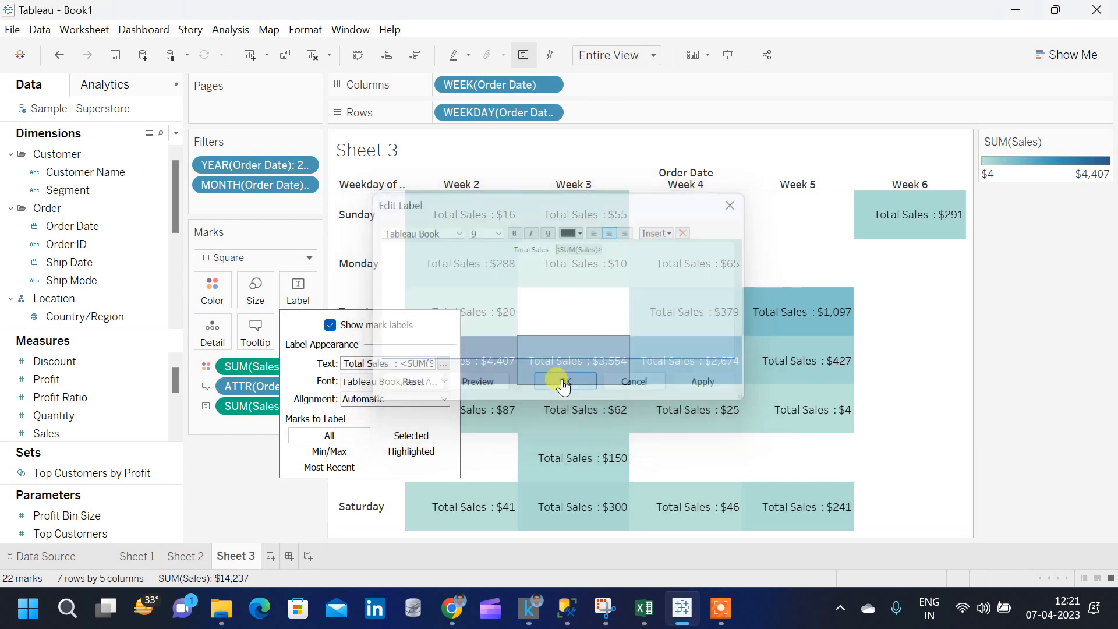
pyautogui.click(987, 331)
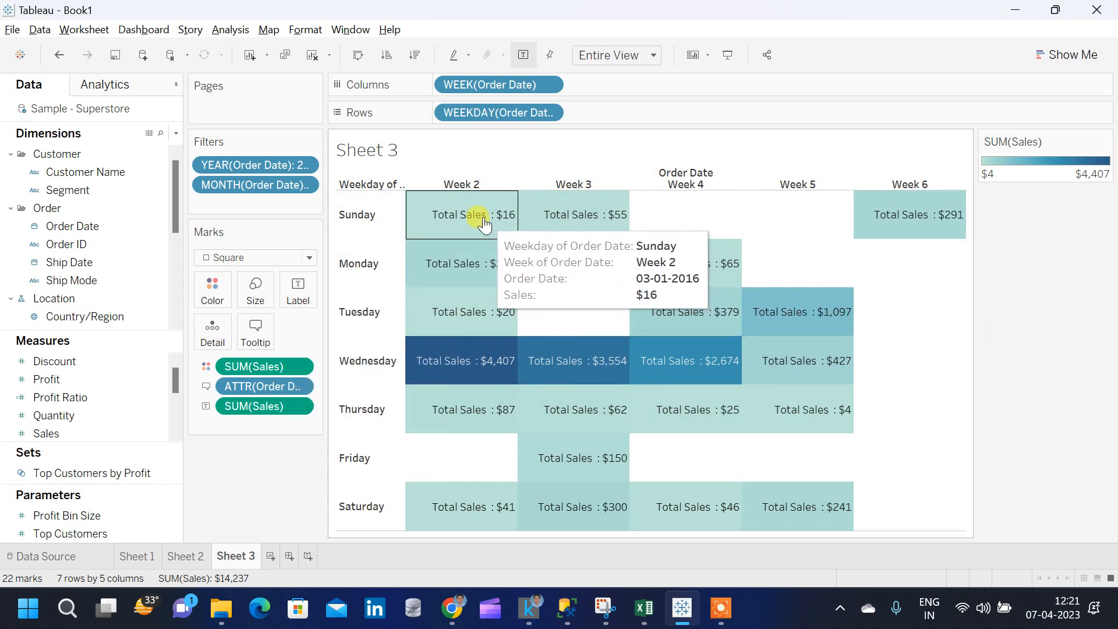